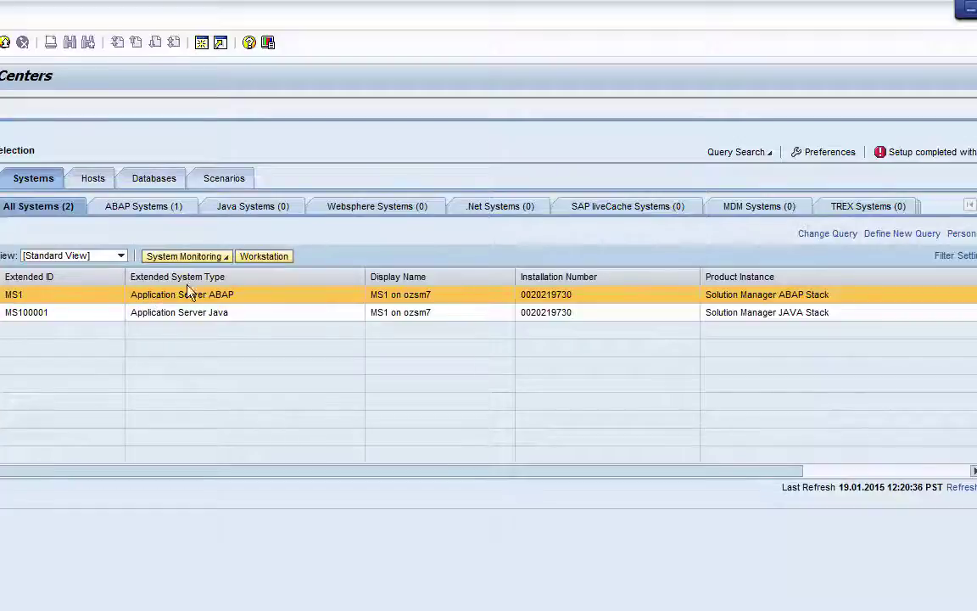
- Open System Monitoring for MS1 and, from its alerts, view the details of the red-rated Batch Job Errors alert at MS1~ABAP
left_click(227, 258)
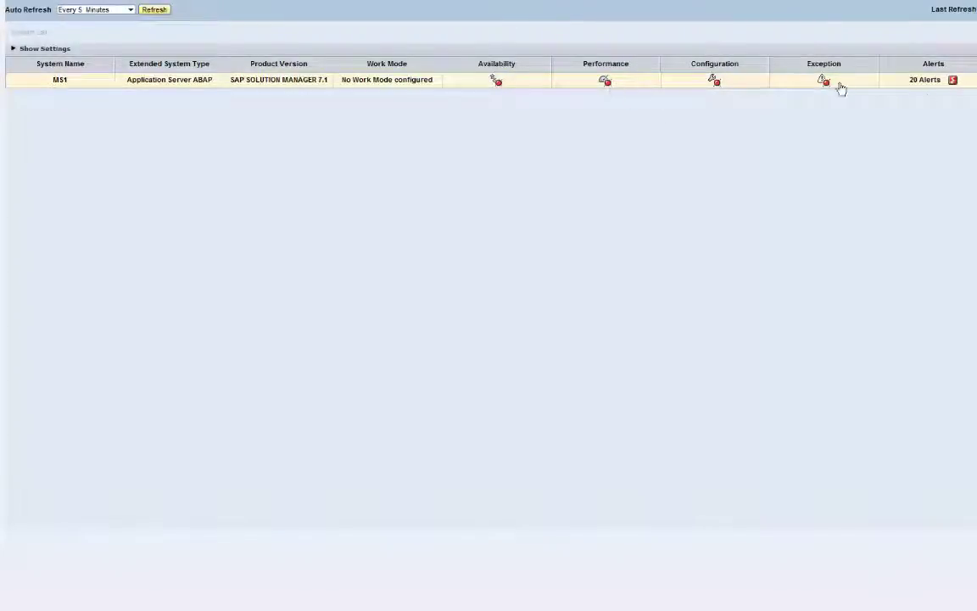
left_click(943, 83)
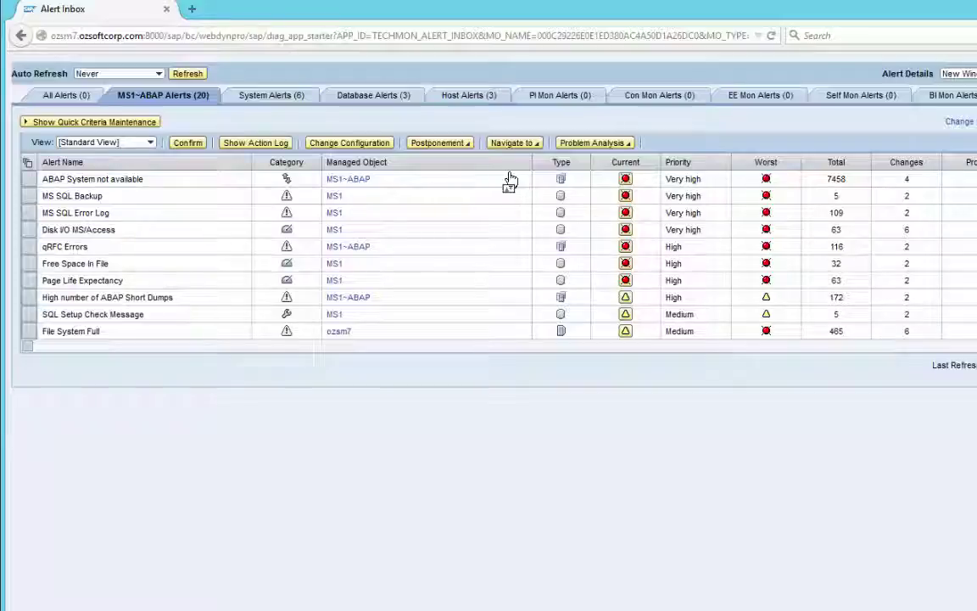
scroll(510, 176, "down", 3)
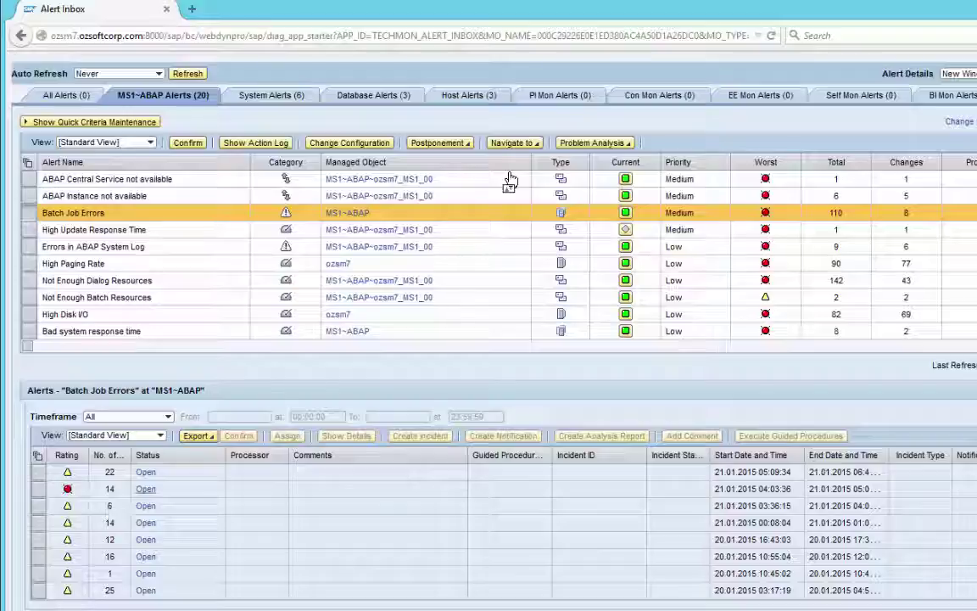
left_click(145, 489)
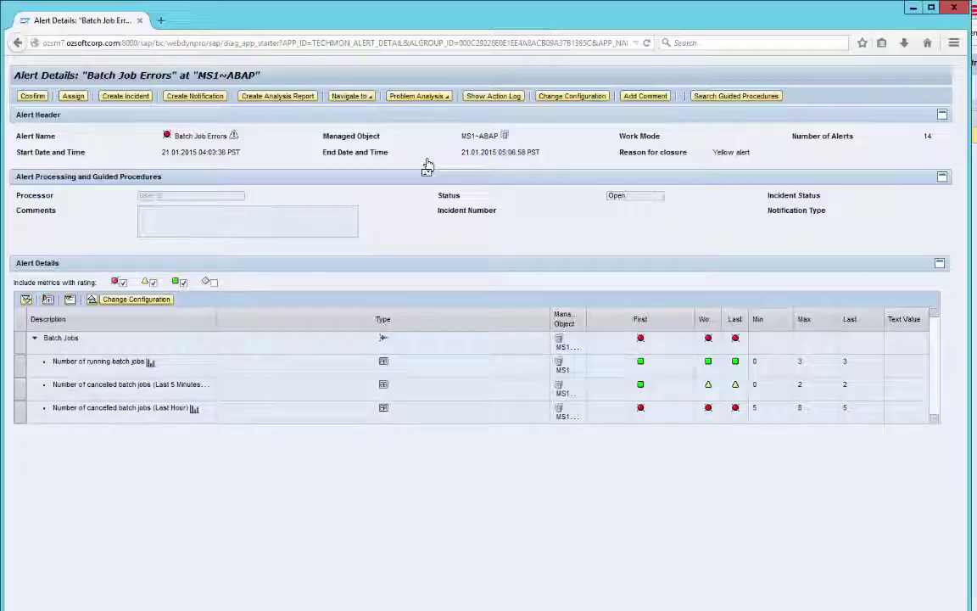
- Close the alert windows and return to the MS1~ABAP system monitoring view
key("super+Down")
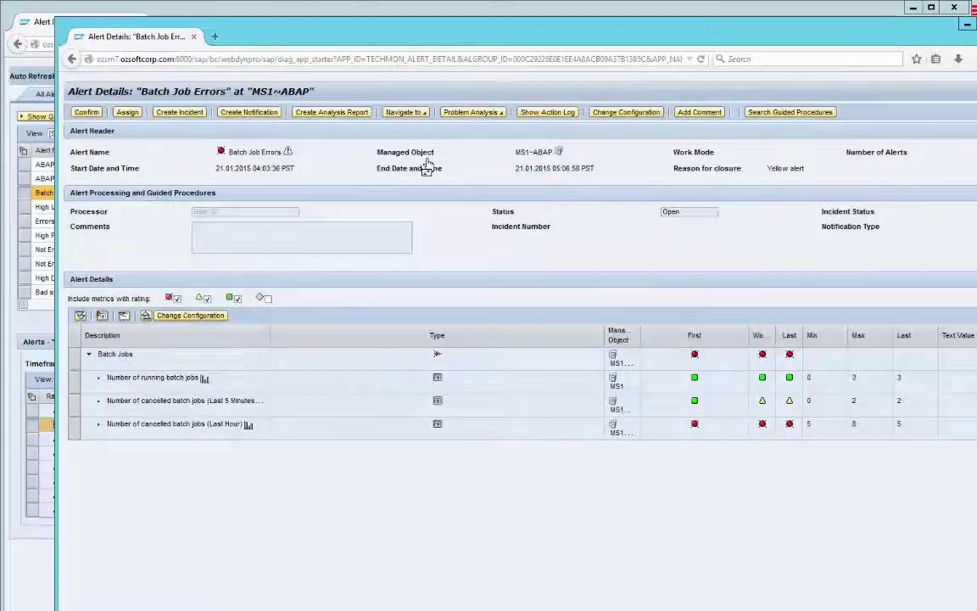
key("super+Down")
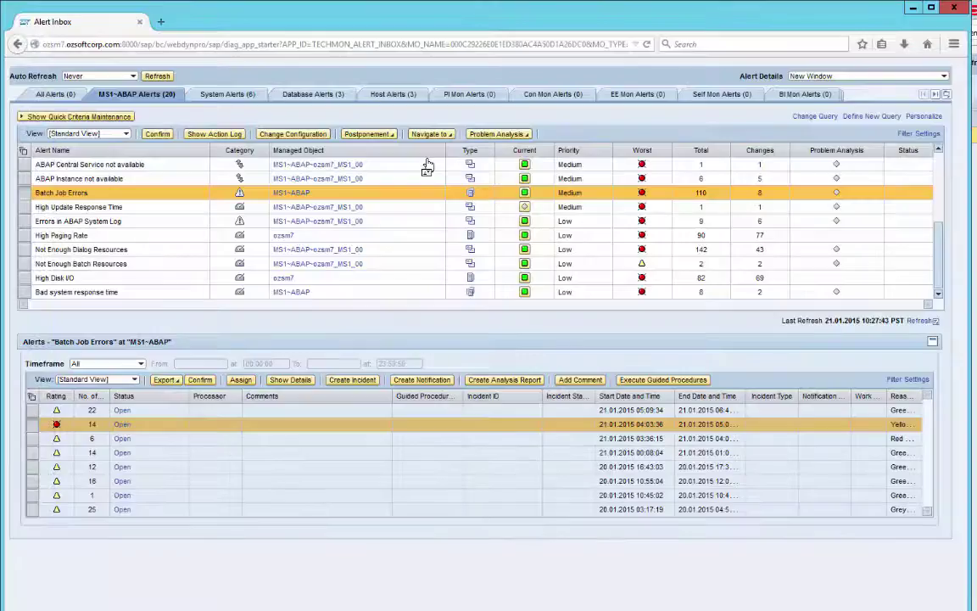
key("alt+F4")
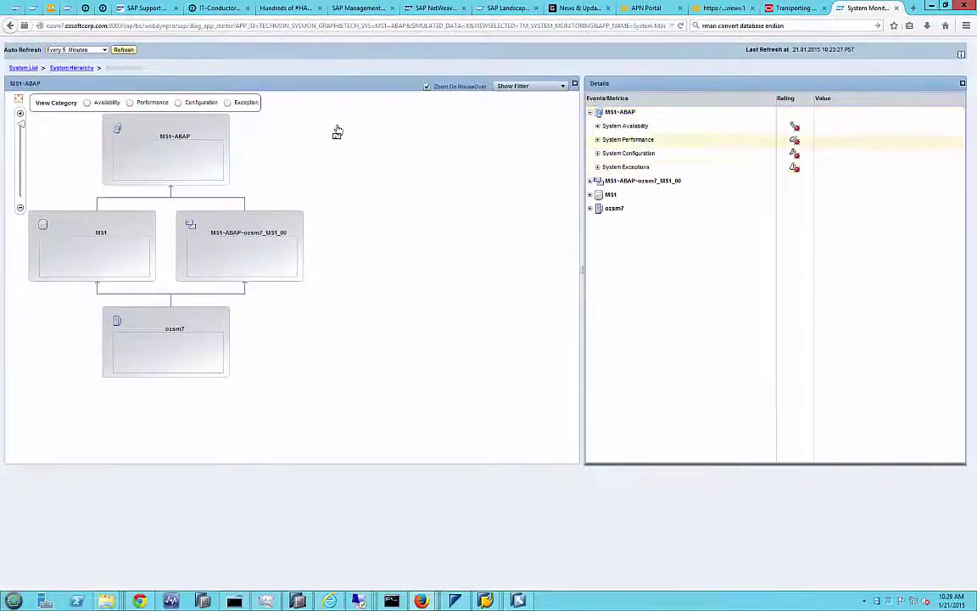
- Expand System Performance and its System response time event under MS1~ABAP to view the response time metrics
left_click(597, 139)
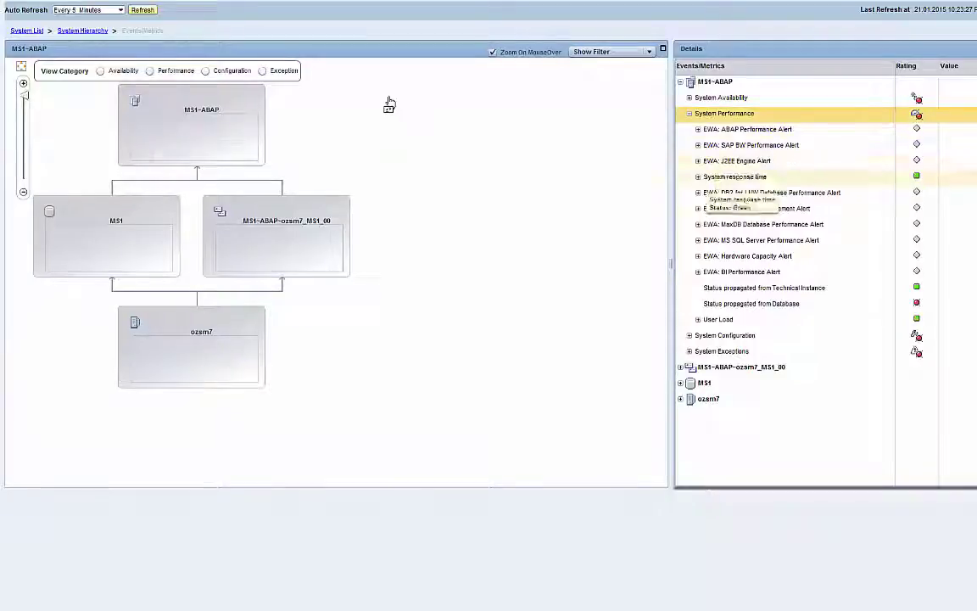
left_click(699, 177)
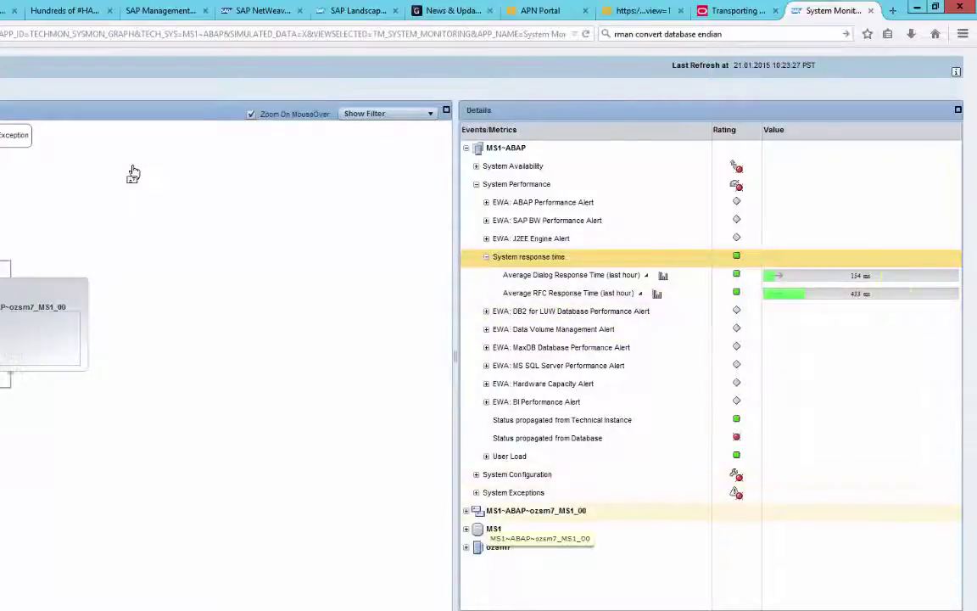
- Expand Instance Exceptions under MS1~ABAP~ozsm7_MS1_00 down to the ABAP Short Dumps metrics
left_click(466, 511)
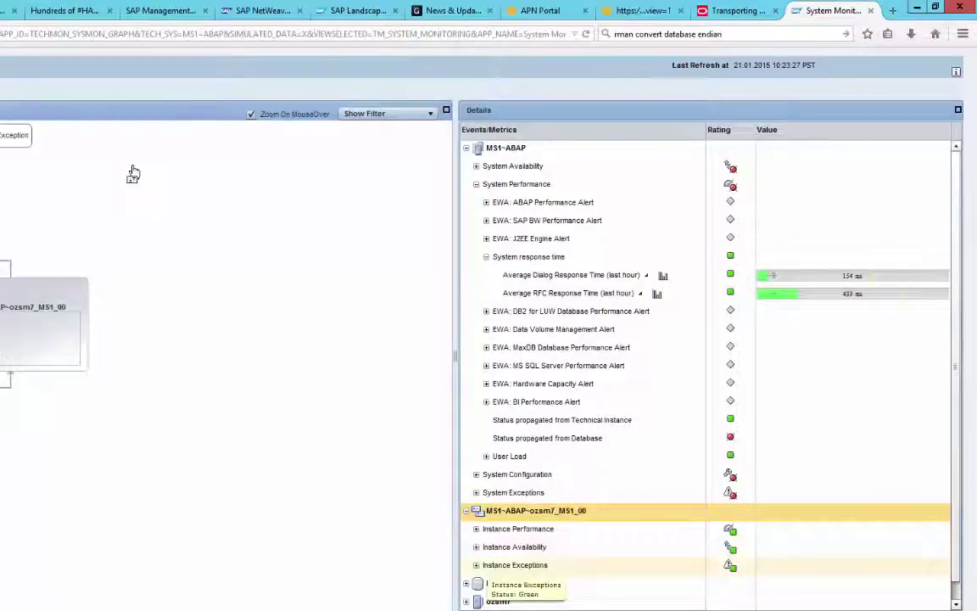
double_click(515, 565)
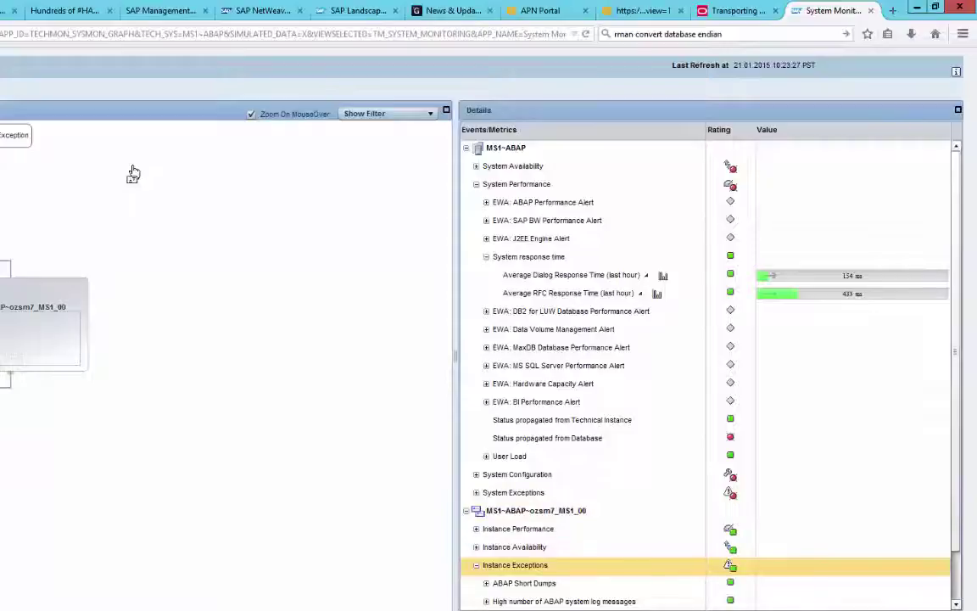
scroll(709, 373, "down", 1)
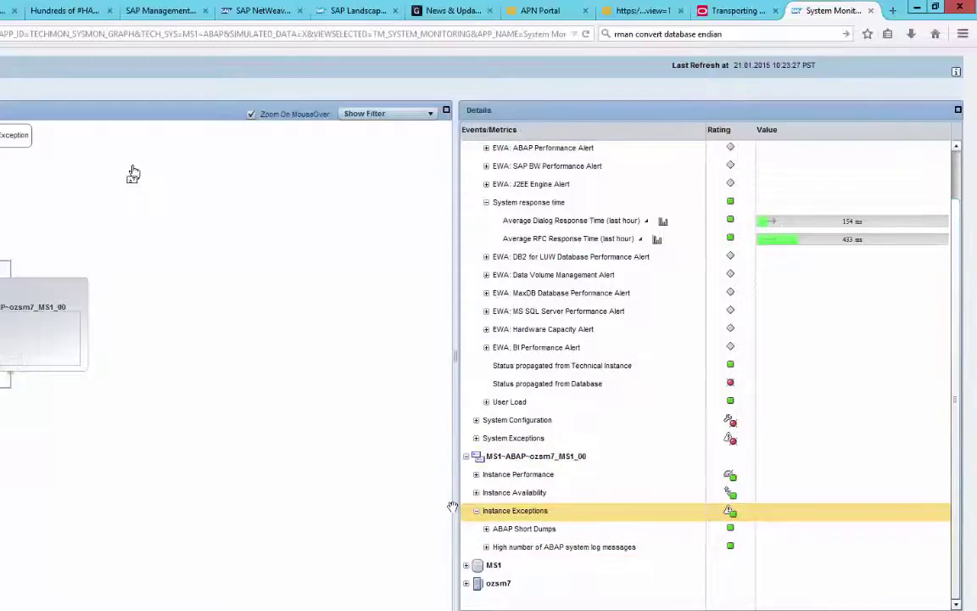
key("Down")
key("Right")
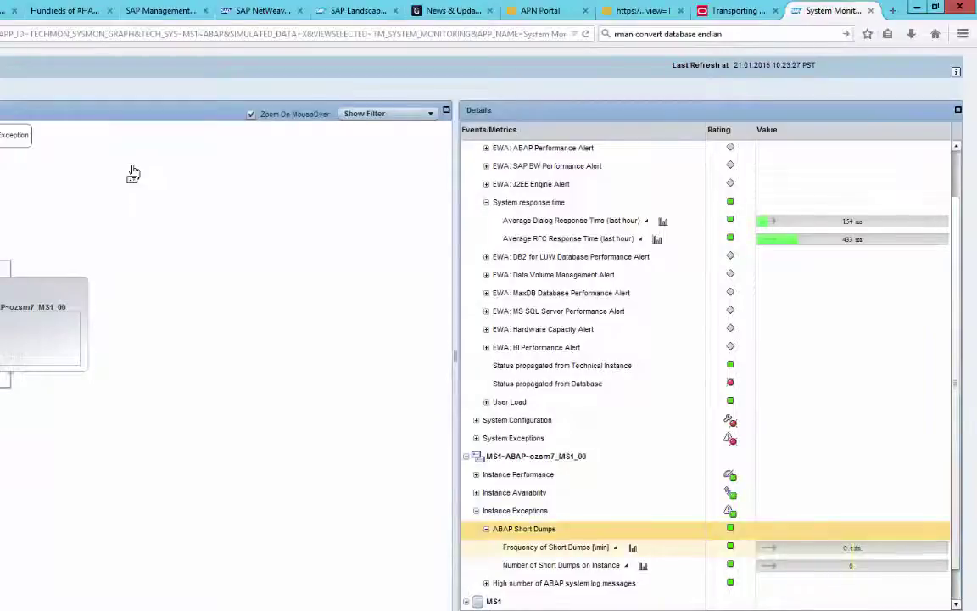
- Examine the status of the instance's performance, availability and exceptions categories, including short dumps and system log messages
key("Down")
key("Down")
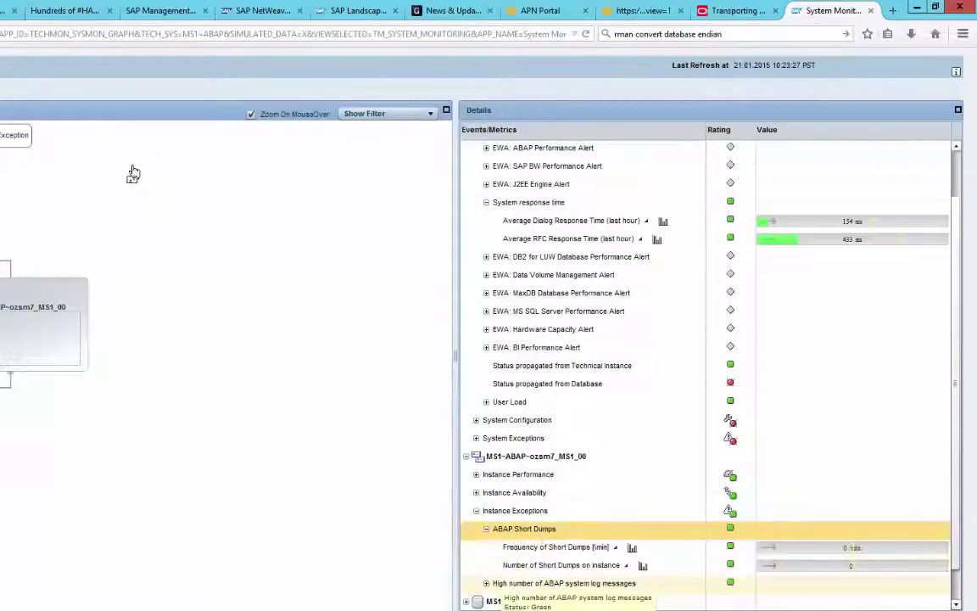
key("Up")
key("Up")
key("Up")
key("Up")
key("Up")
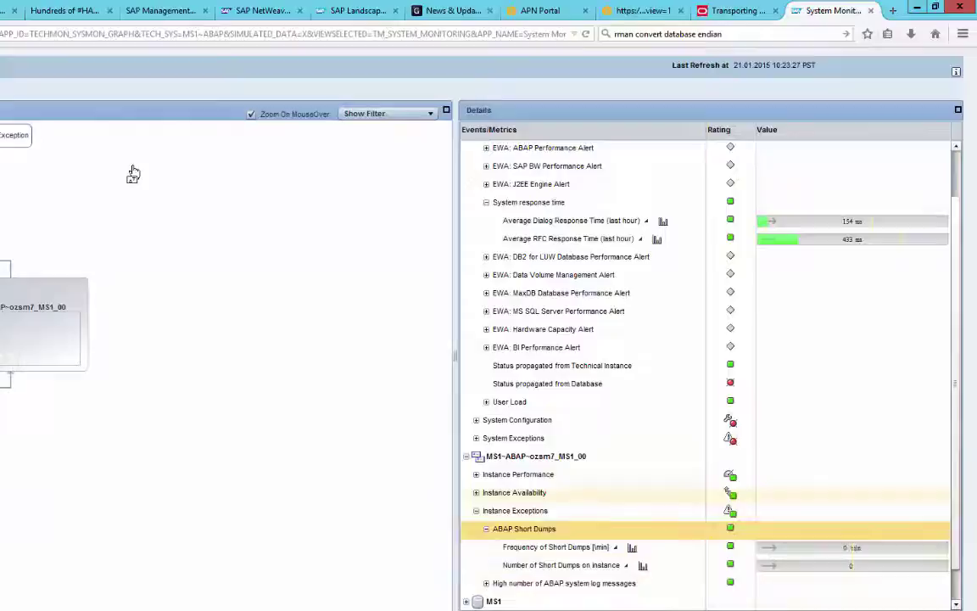
key("Up")
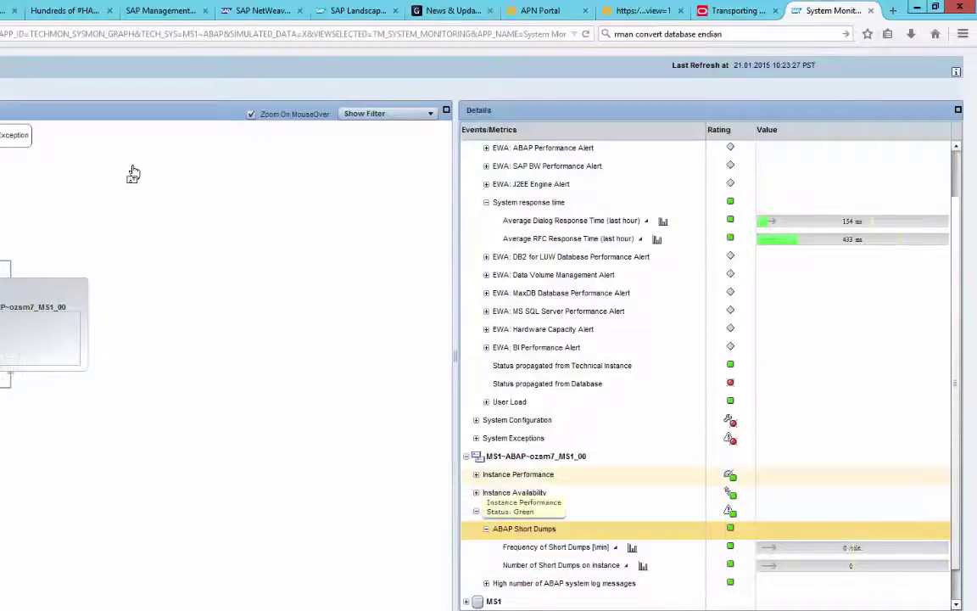
key("Down")
key("Down")
key("Down")
key("Up")
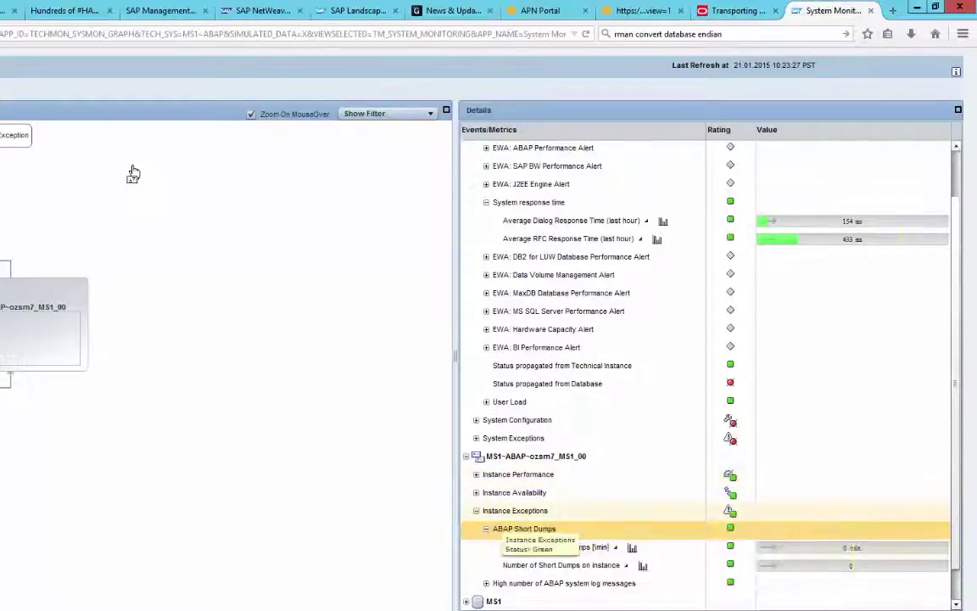
key("Down")
key("Down")
key("Down")
key("Down")
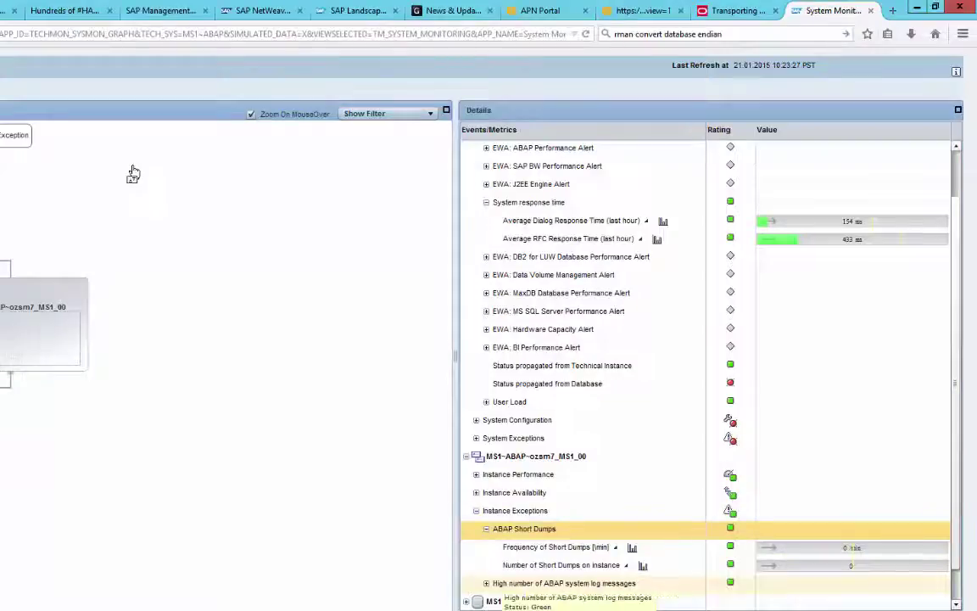
- Expand High number of ABAP system log messages and examine the Frequency of System Log messages [/min] chart over its time range
left_click(486, 583)
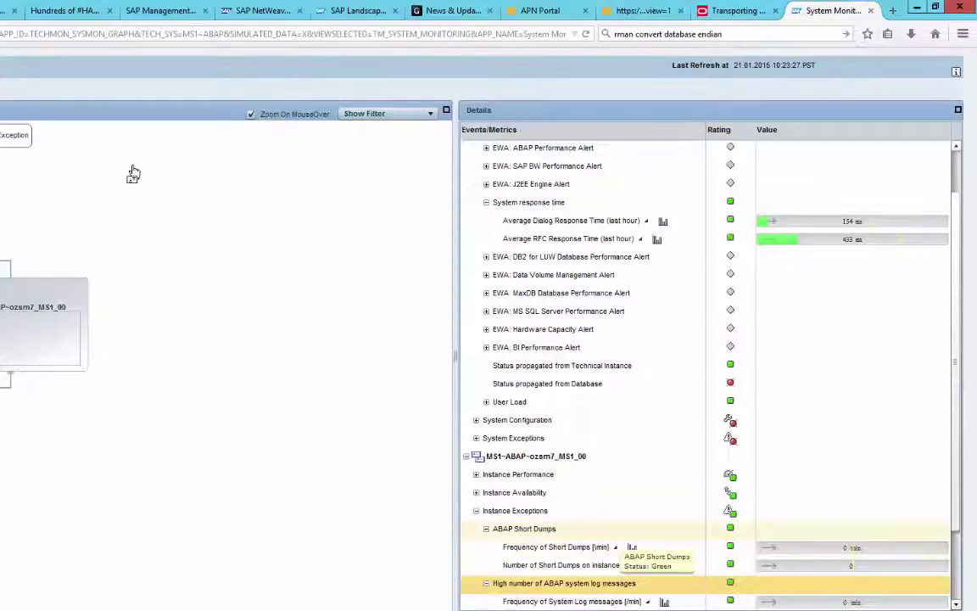
key("Down")
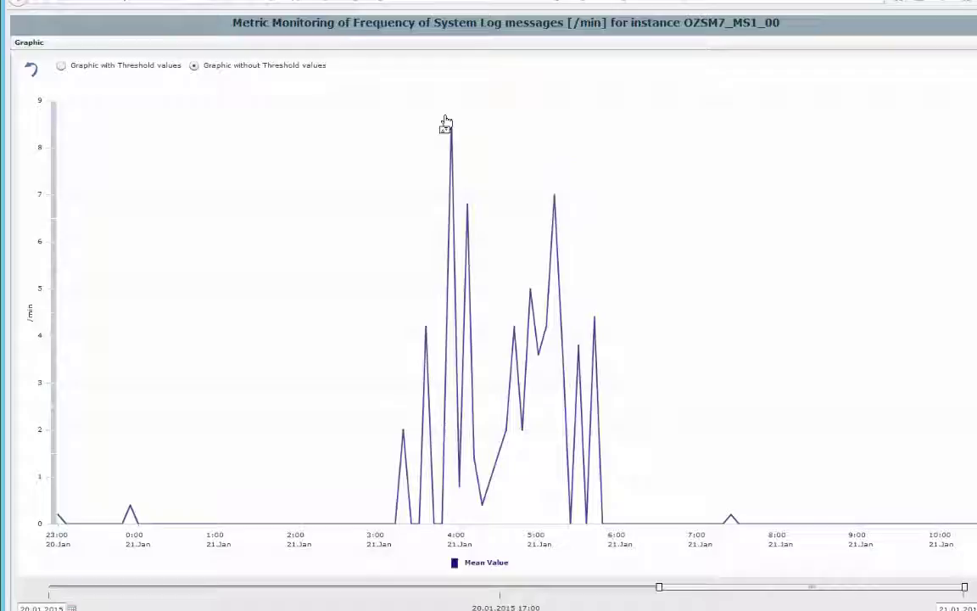
left_click_drag(534, 376, 630, 378)
left_click_drag(832, 586, 646, 586)
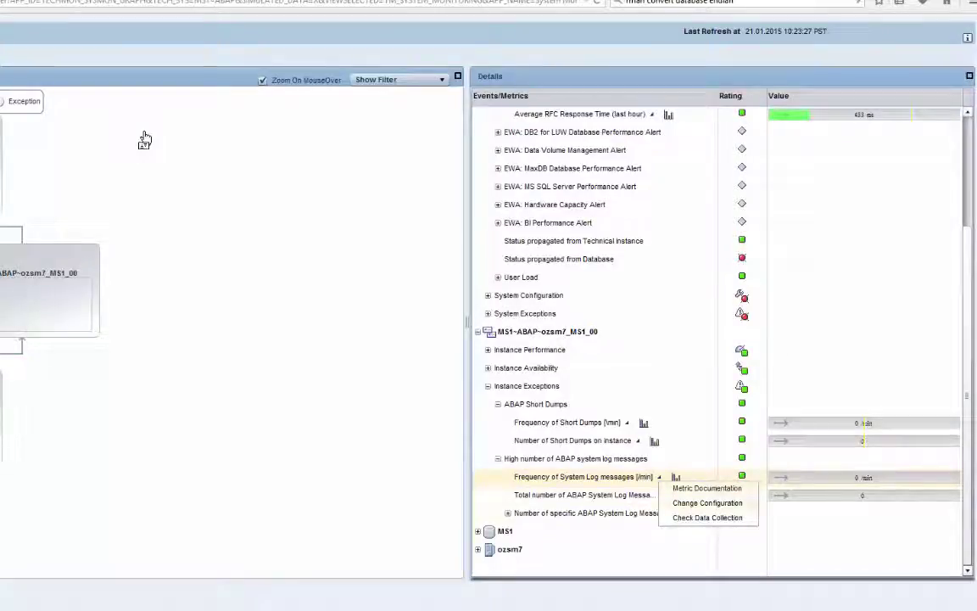
- Read the metric documentation for Frequency of System Log messages [/min] and close it
left_click(144, 134)
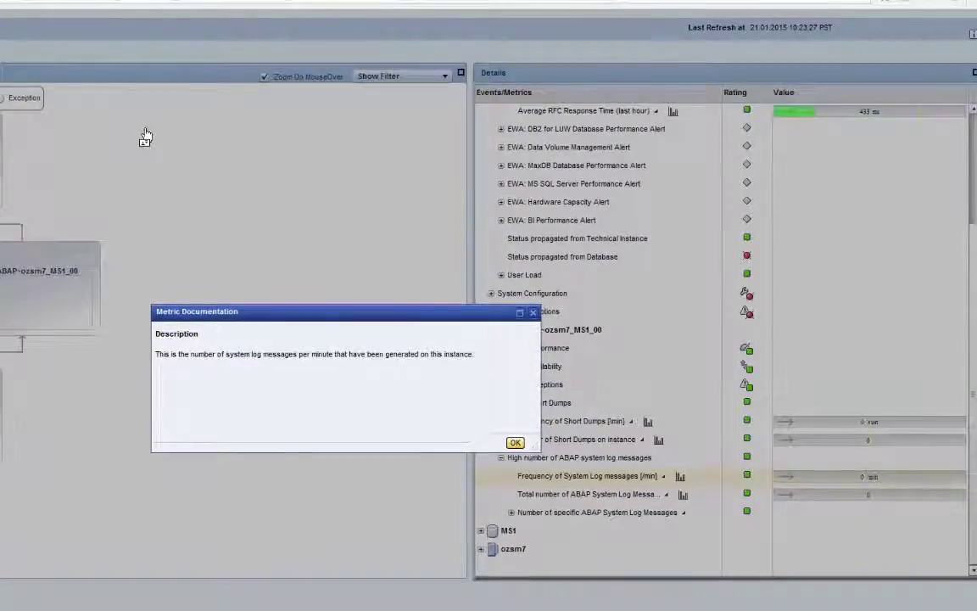
key("Return")
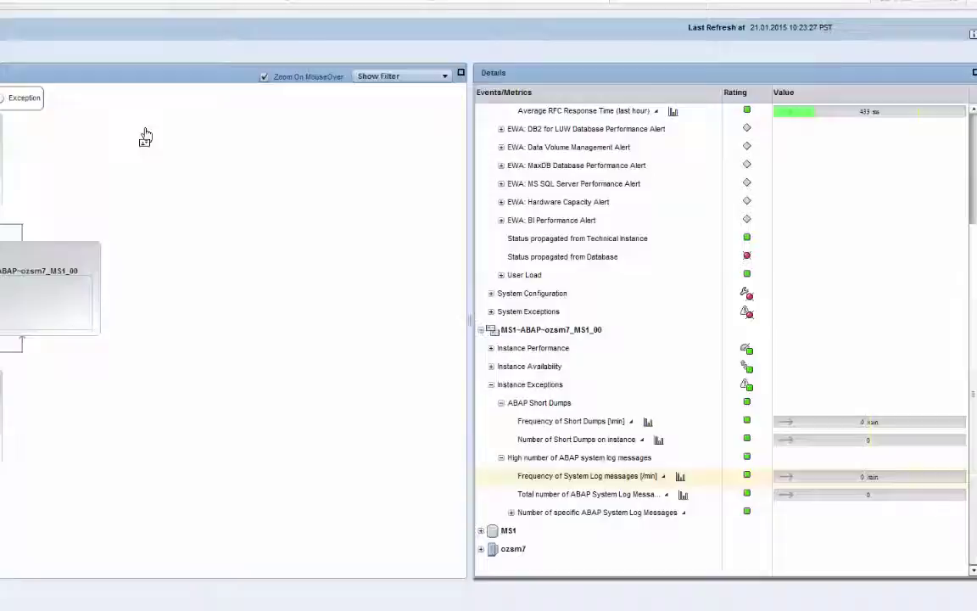
- View the options for the total ABAP system log messages metric, and expand the MS1 database node in the events and metrics tree
left_click(667, 494)
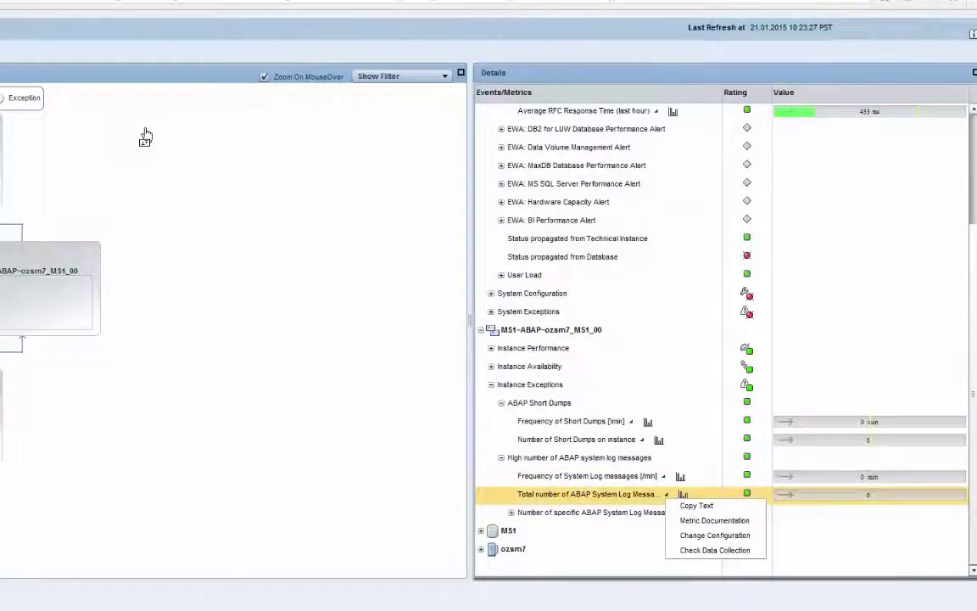
key("Escape")
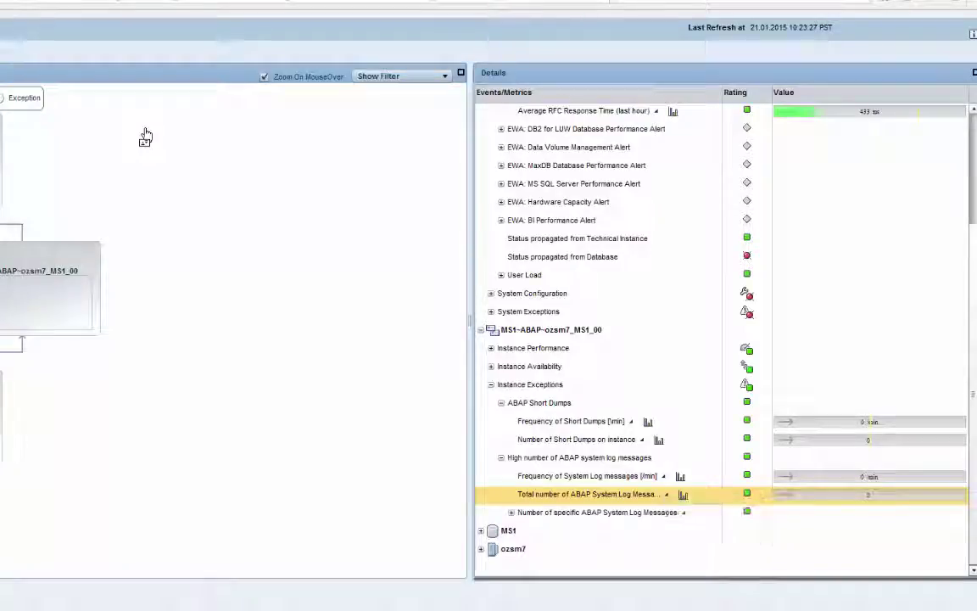
key("F1")
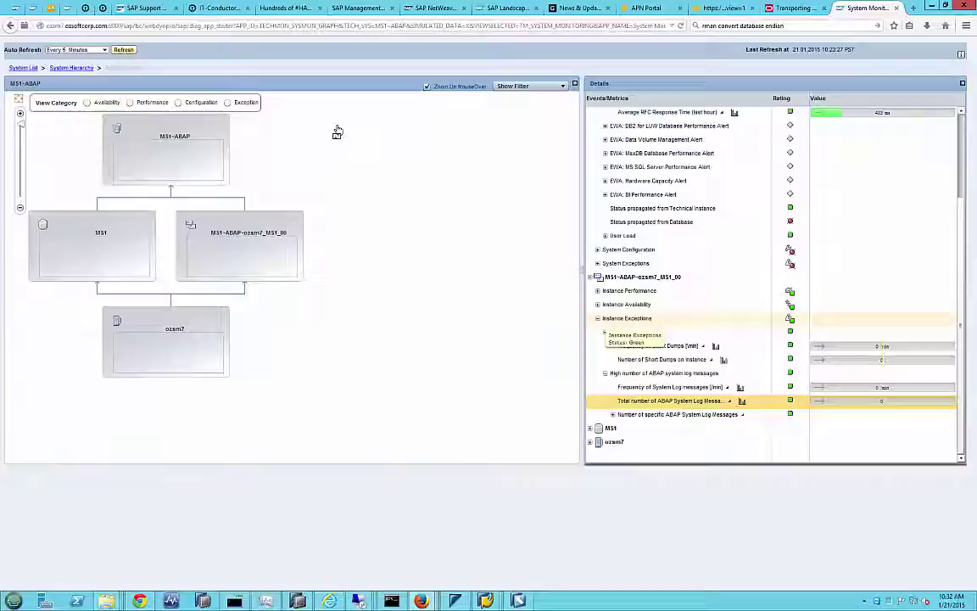
left_click(590, 429)
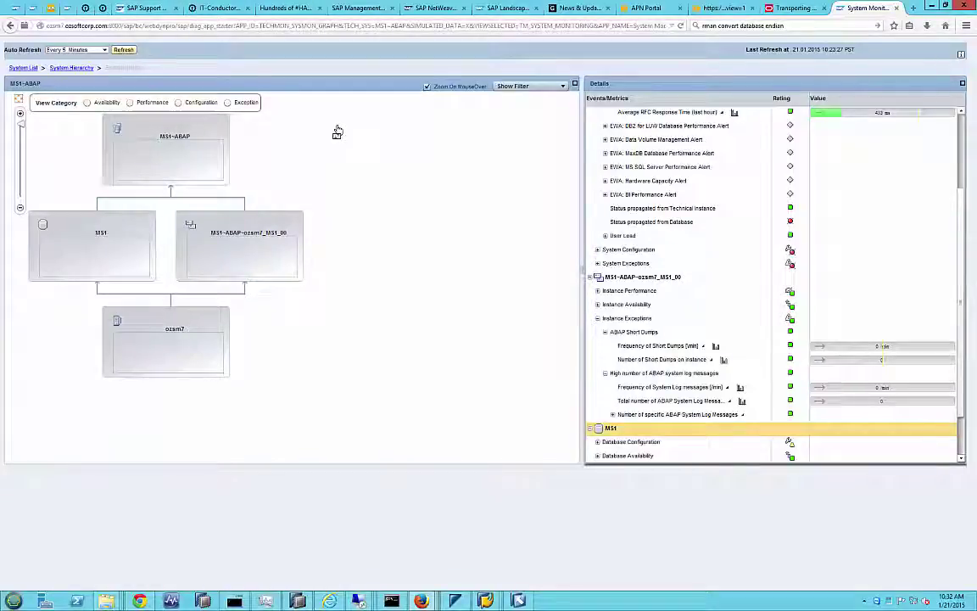
- Switch to IT-Conductor and open the Performance Overview from MS1 Health
left_click(102, 8)
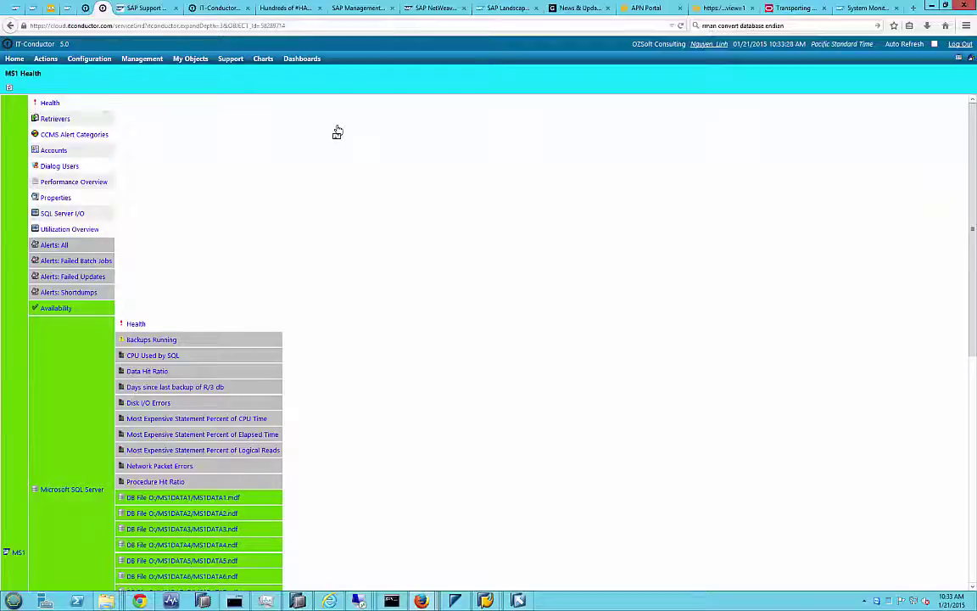
left_click(337, 132)
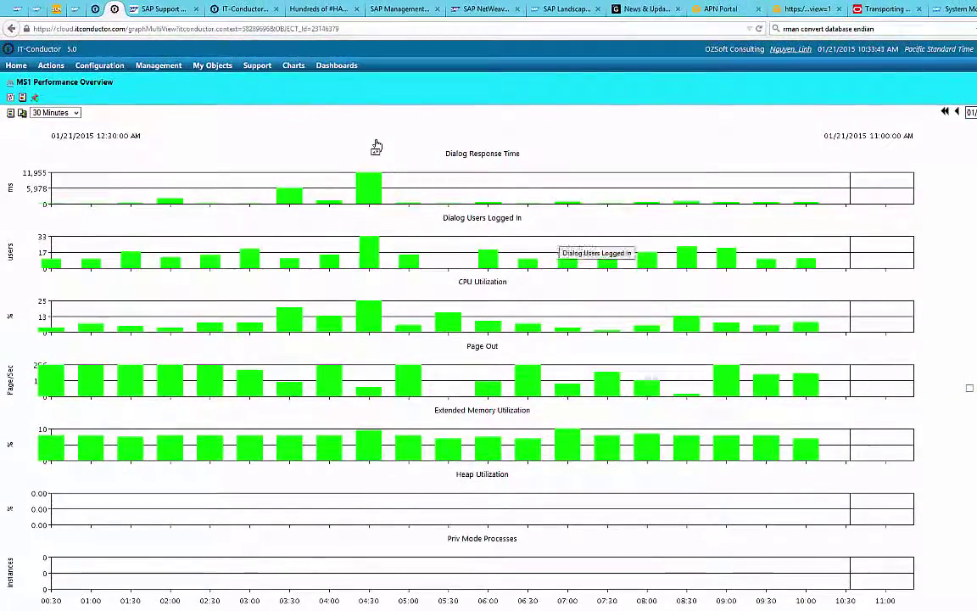
- Inspect the Dialog Users Logged In list for 04:30 to 05:00 AM and return to the MS1 Performance Overview
left_click(569, 248)
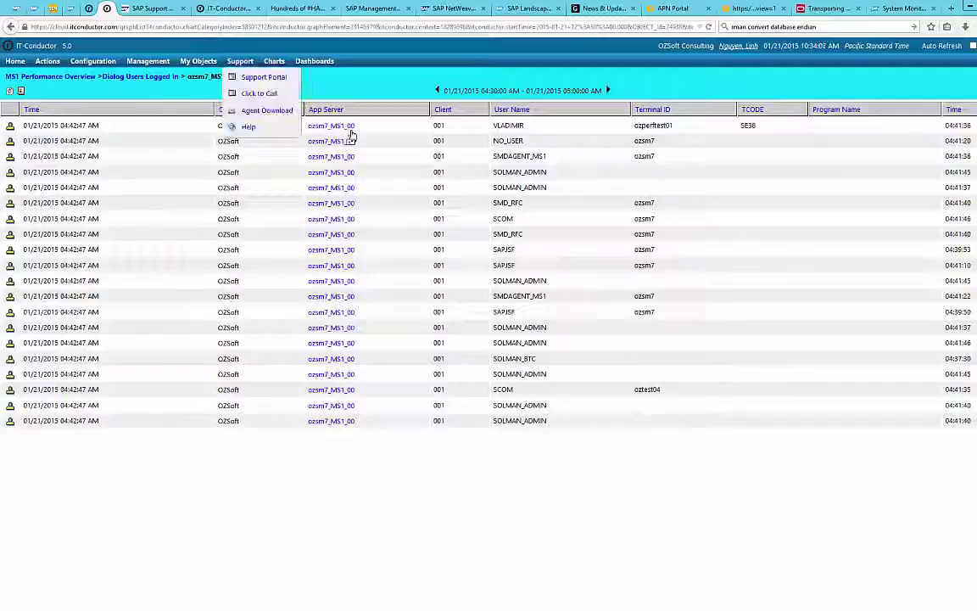
left_click(351, 136)
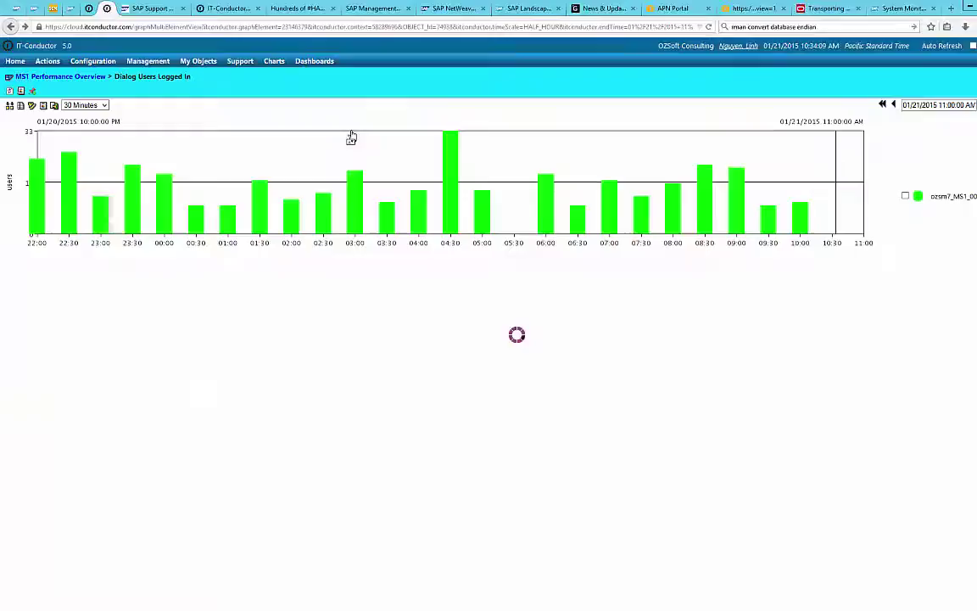
left_click(10, 27)
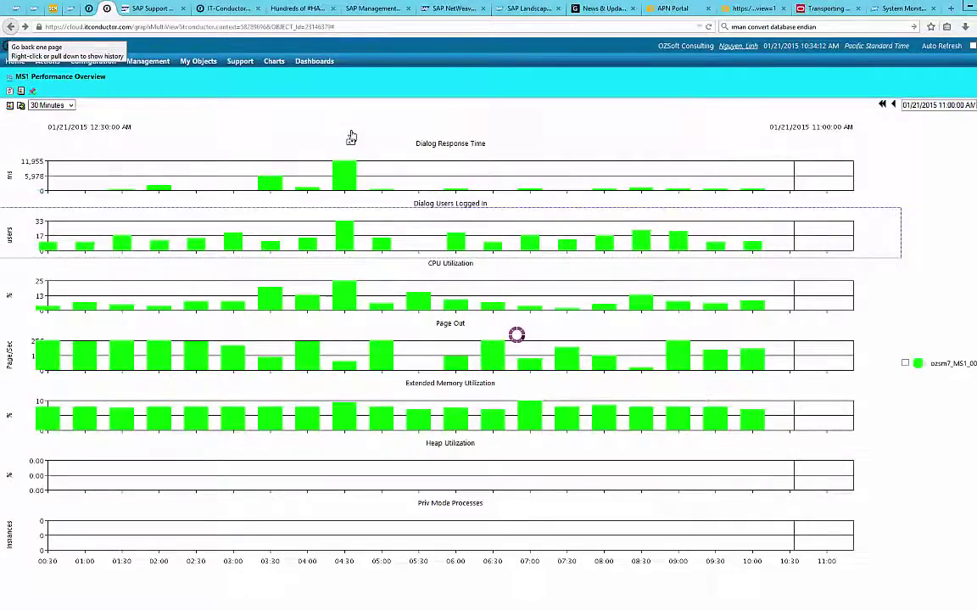
- Open the All MS1 Alerts Threshold chart and list the alerts for the 19:30 interval on 01/20/2015
left_click(10, 27)
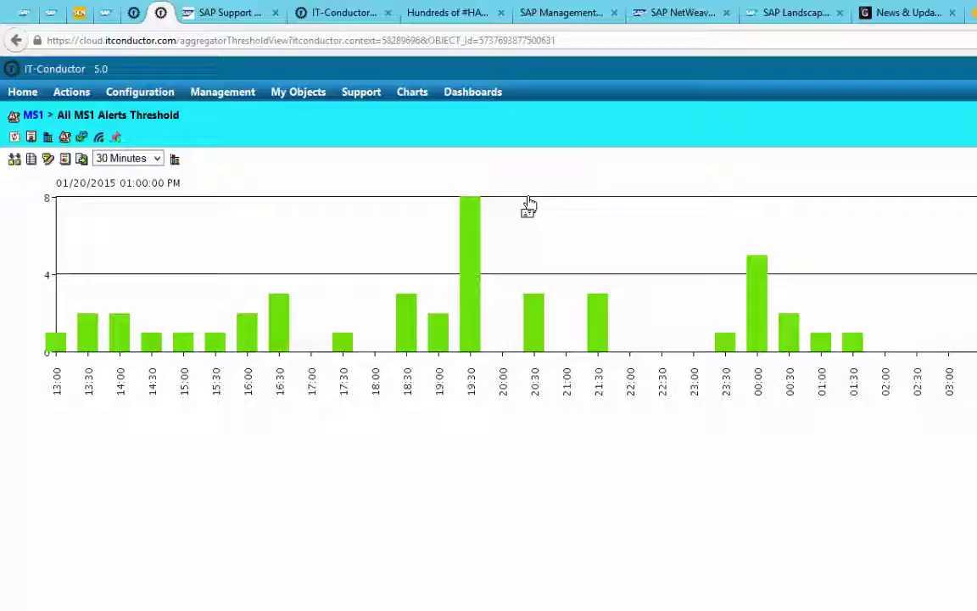
mouse_move(757, 304)
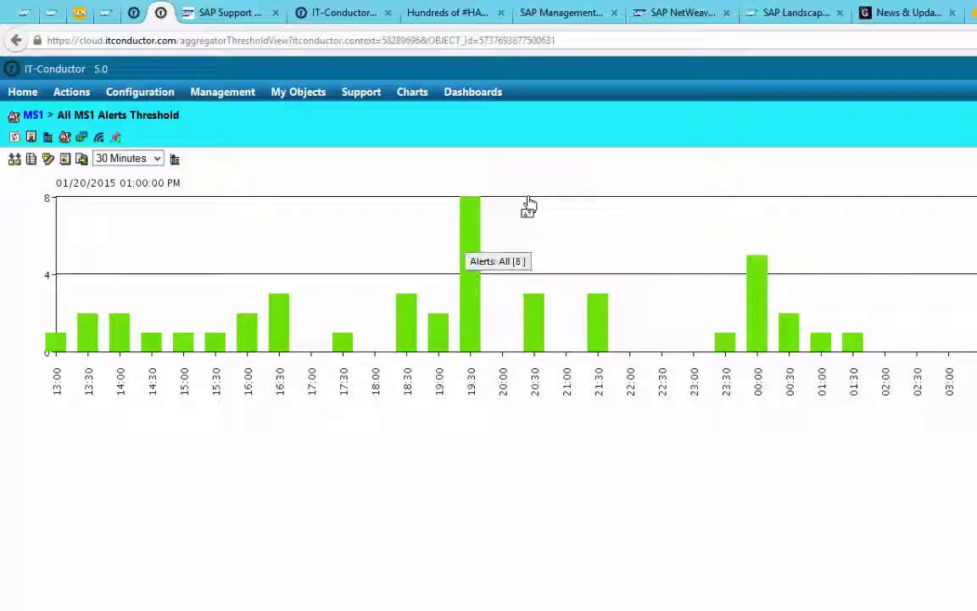
left_click(528, 205)
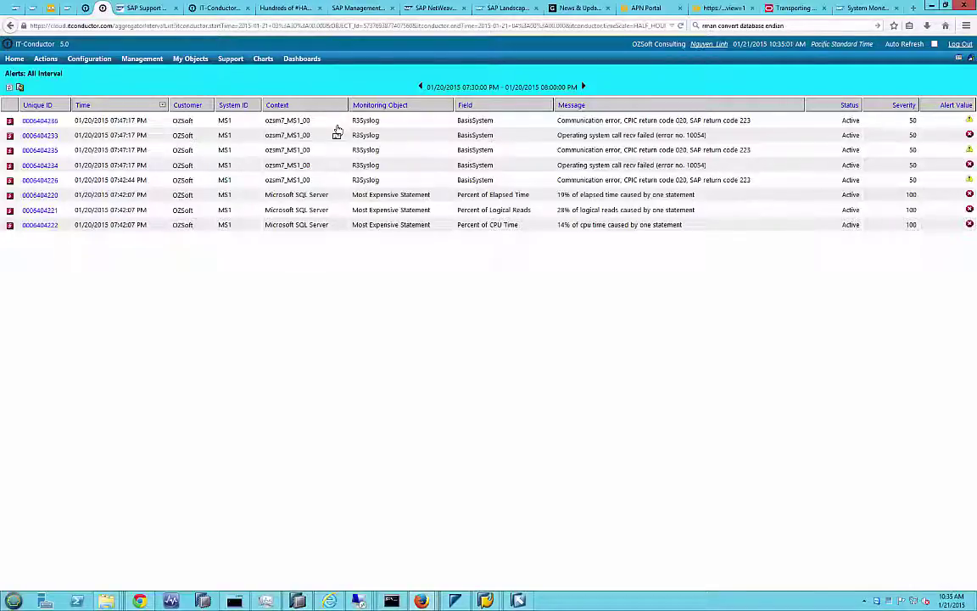
- Leave the 19:30 alerts list and open the Paging alerts from MS1's CCMS alerts for the last 24 hours
key("alt+Left")
key("alt+Left")
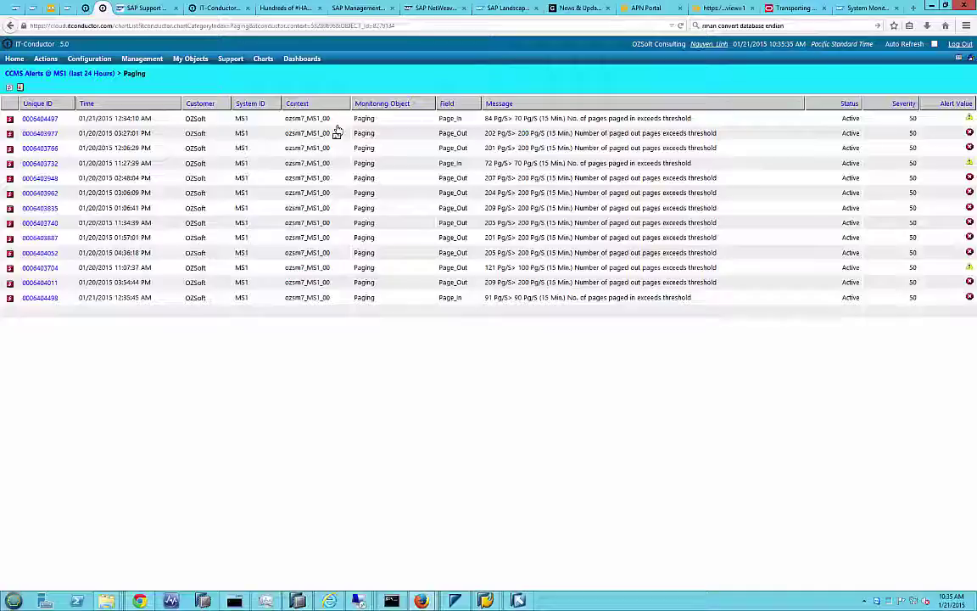
- Open the MS1 Batch Jobs Alerts Threshold chart and inspect the failed batch job alerts for 12:00 to 12:30 AM on 01/21/2015
left_click(337, 132)
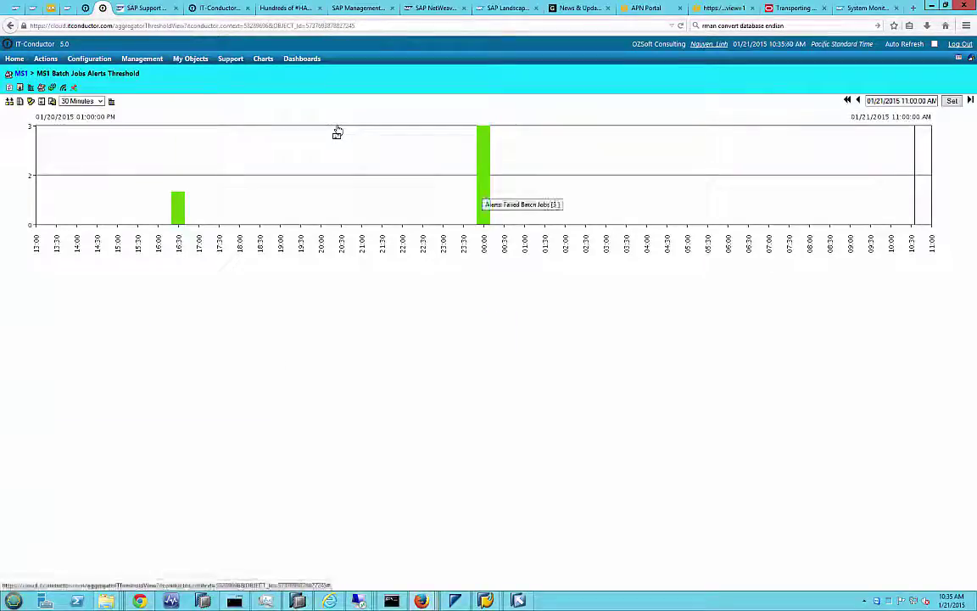
left_click(336, 134)
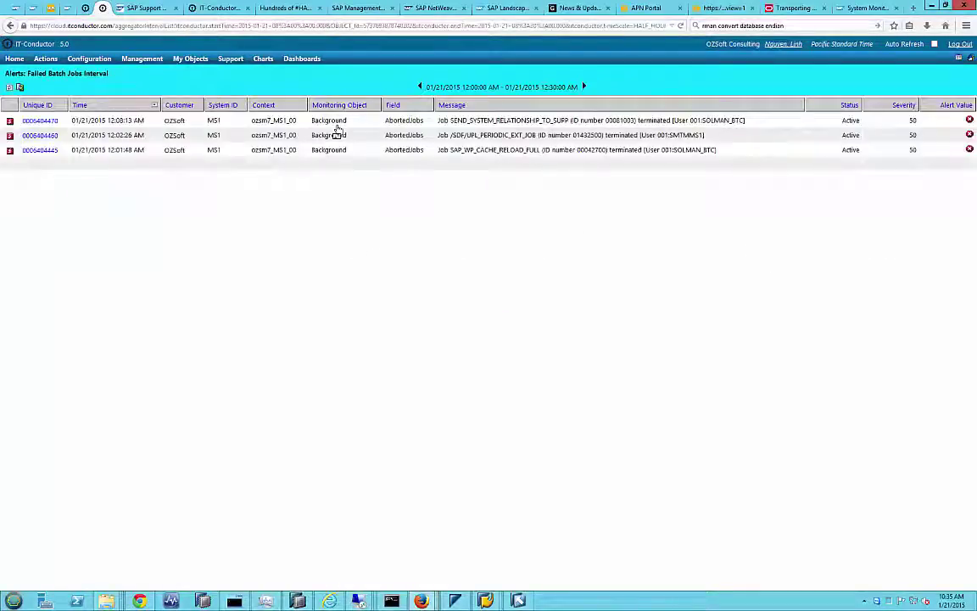
left_click_drag(450, 120, 488, 120)
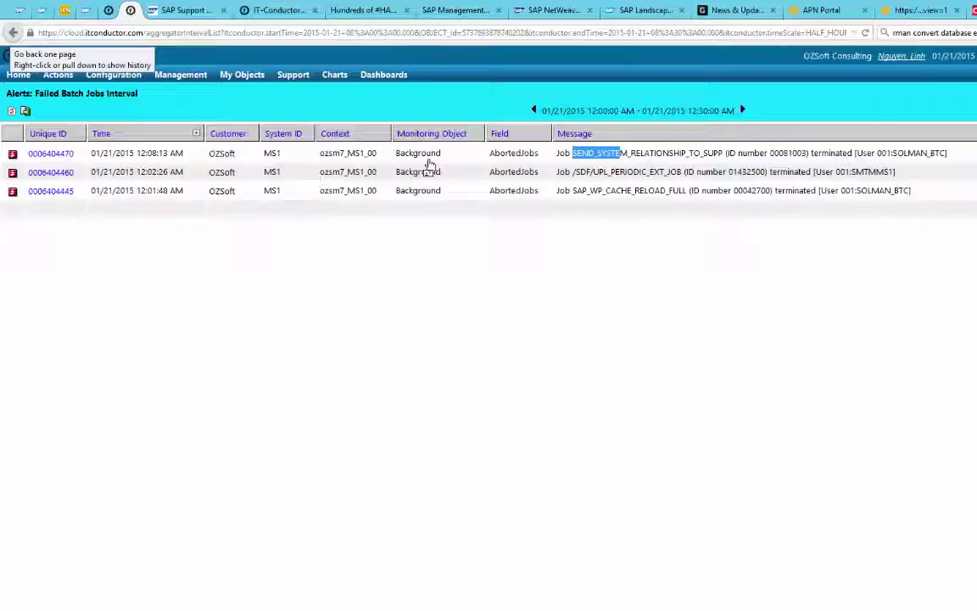
- Return to MS1 Health and open the MS1 Availability chart with its comparison graph
left_click(13, 33)
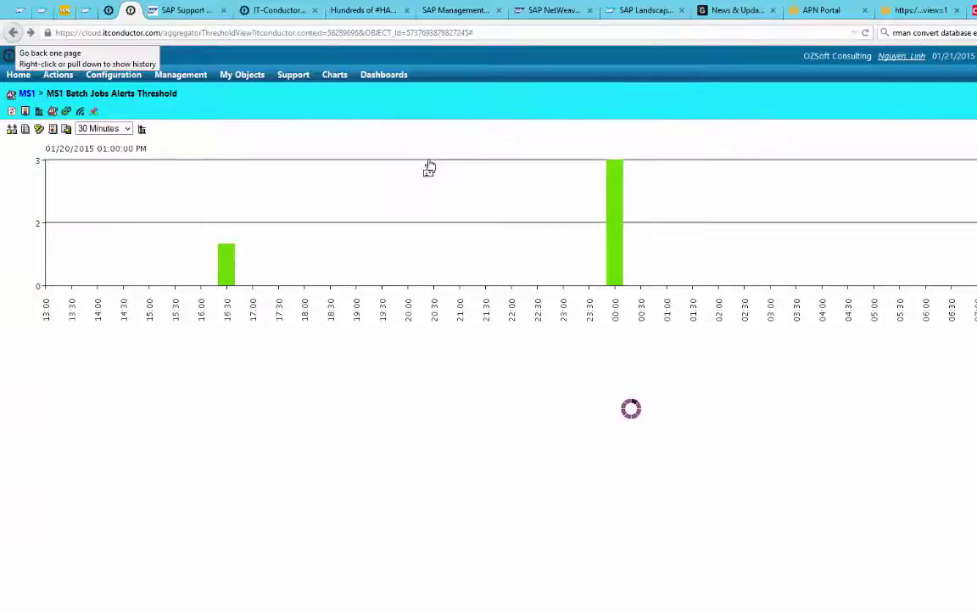
left_click(13, 33)
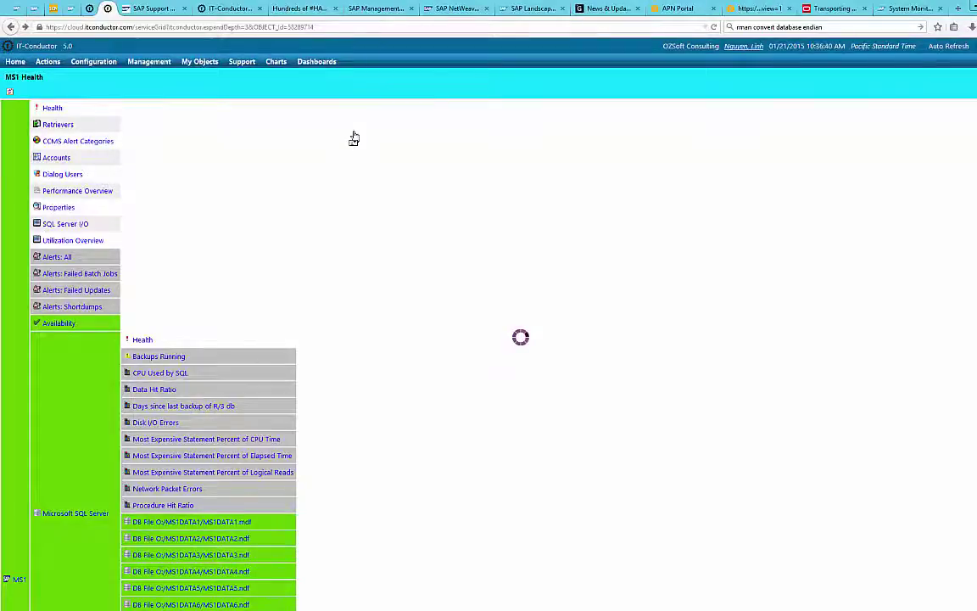
scroll(354, 139, "down", 3)
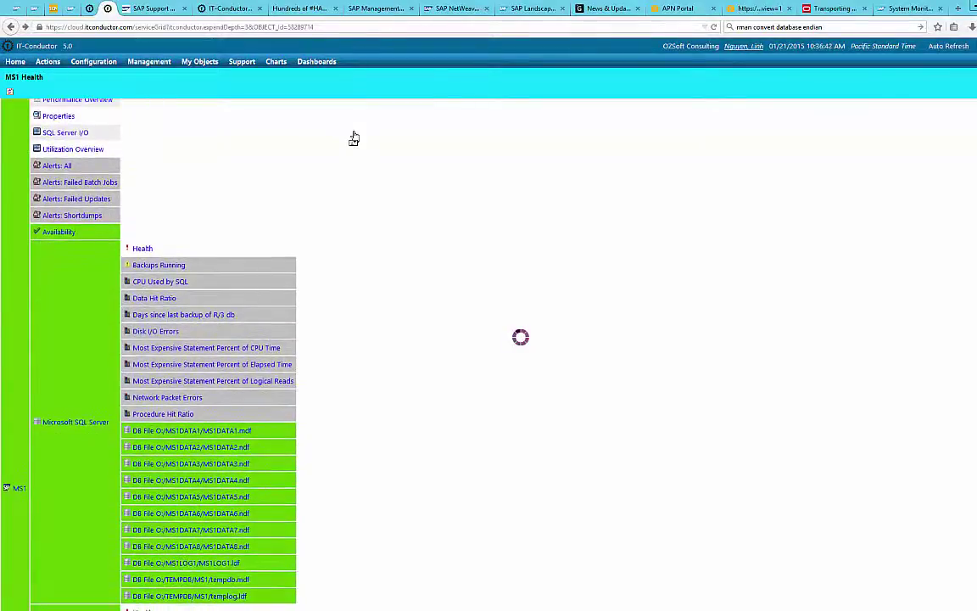
key("alt+Right")
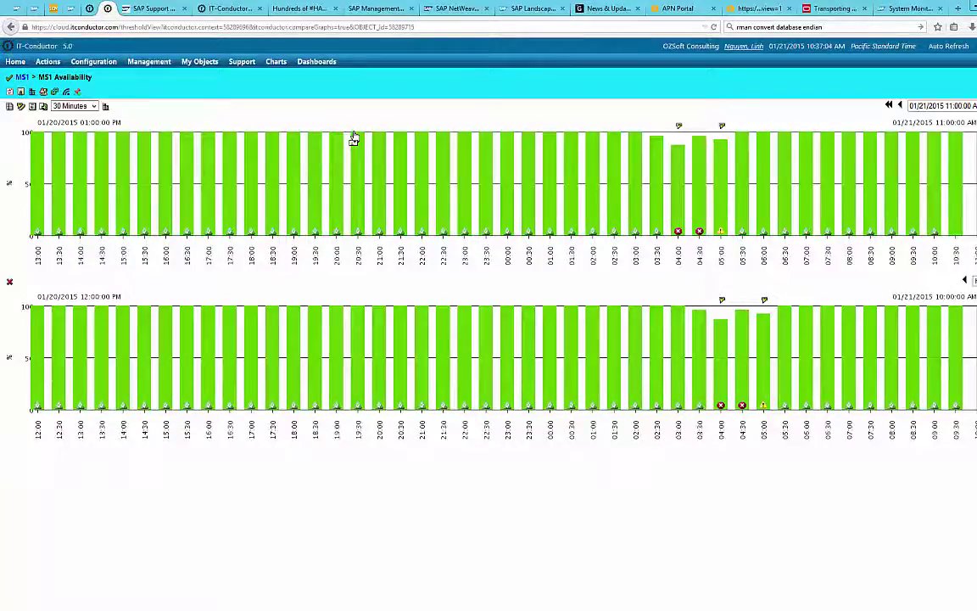
- Go back to MS1 Health and open the Dialog ResponseTime chart for the ozsm7_MS1_00 instance
left_click(10, 26)
left_click(11, 27)
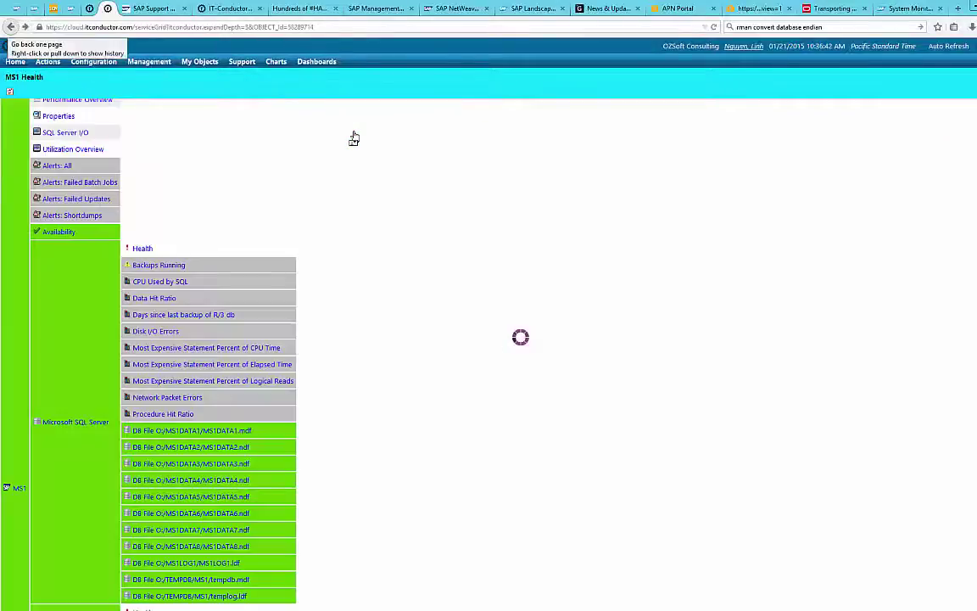
scroll(354, 138, "down", 3)
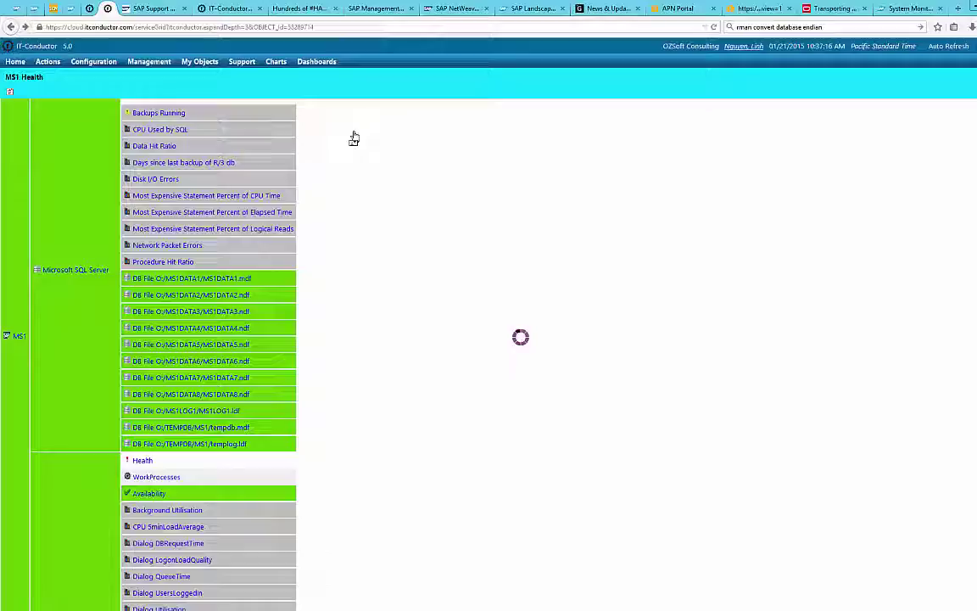
scroll(354, 139, "down", 5)
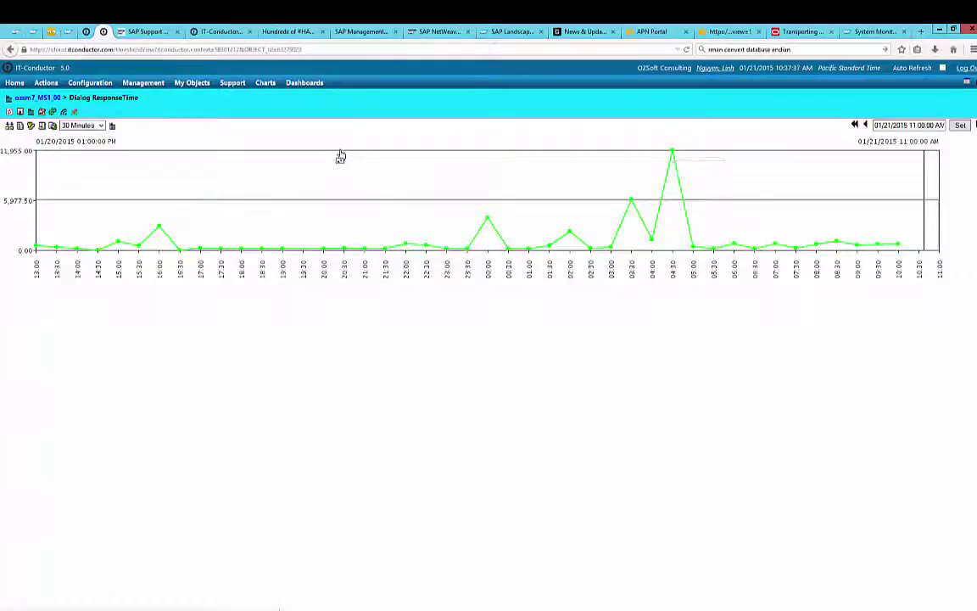
- Return to the start of the MS1 Health tree, then switch to SAP Solution Manager System Monitoring for MS1-ABAP
key("alt+Left")
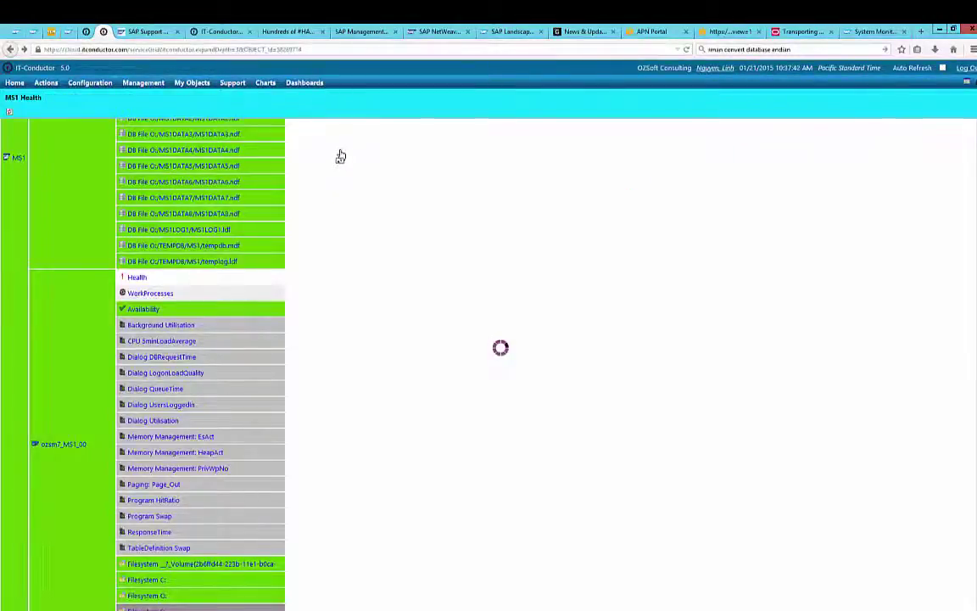
scroll(340, 156, "up", 3)
scroll(340, 156, "up", 4)
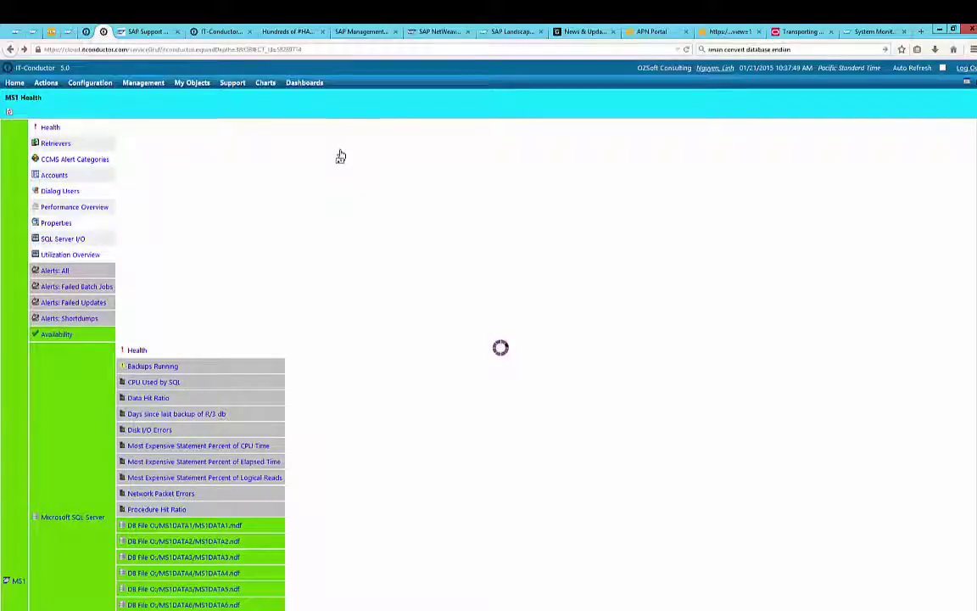
key("ctrl+9")
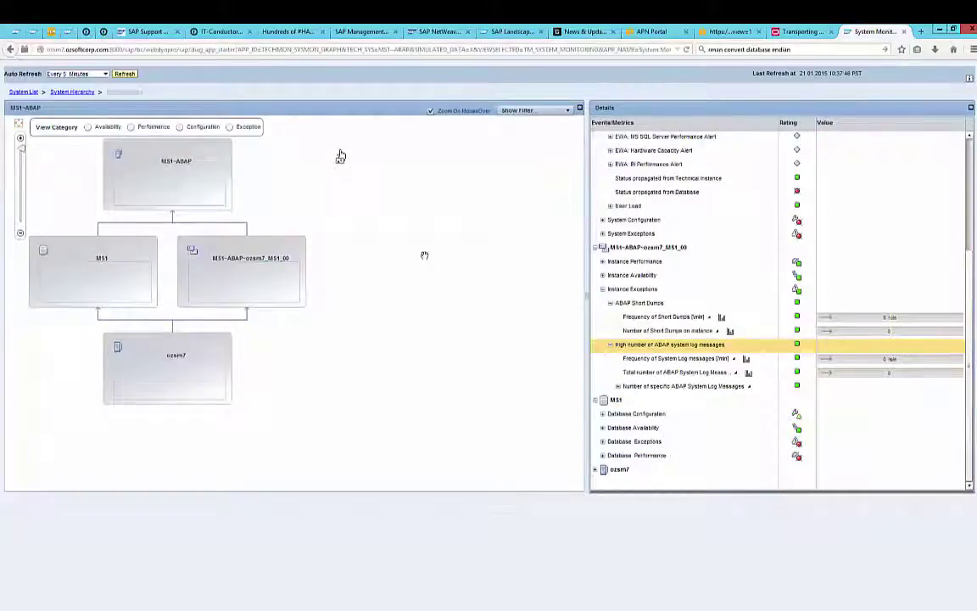